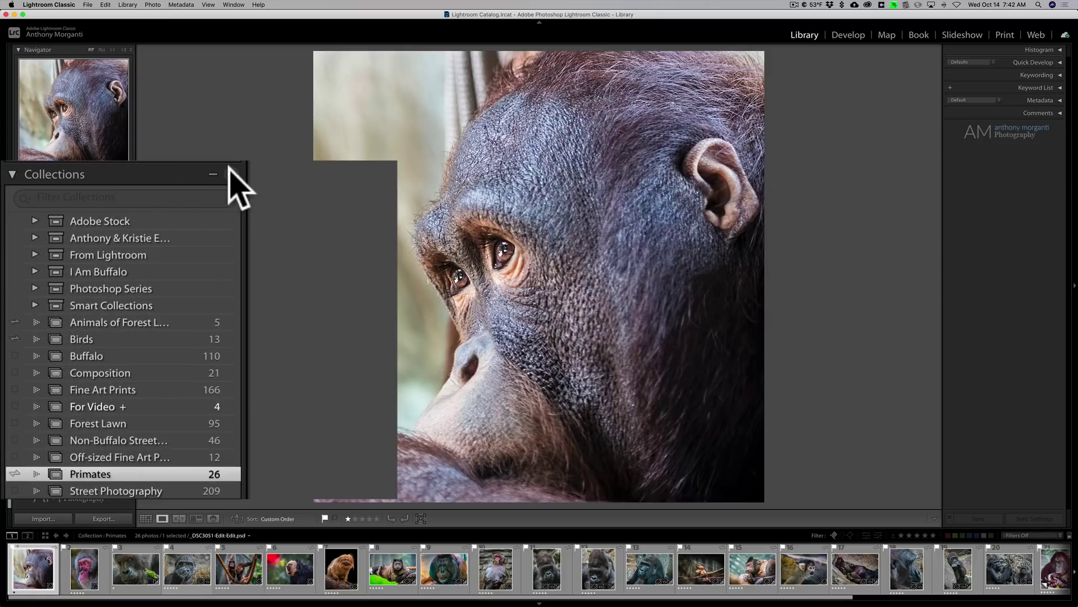
left_click(232, 174)
left_click(256, 191)
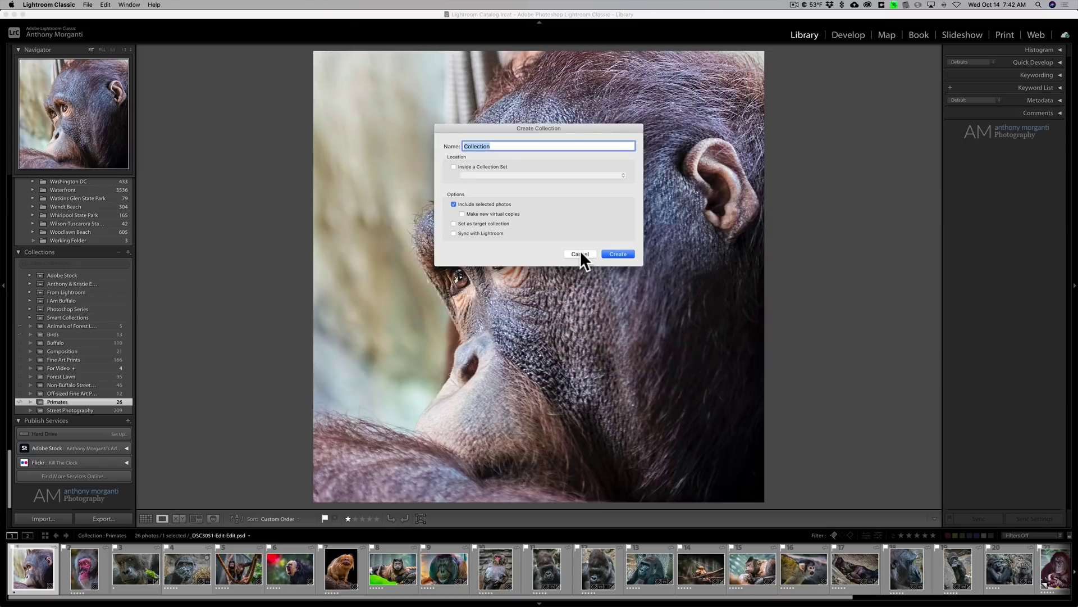
left_click(580, 251)
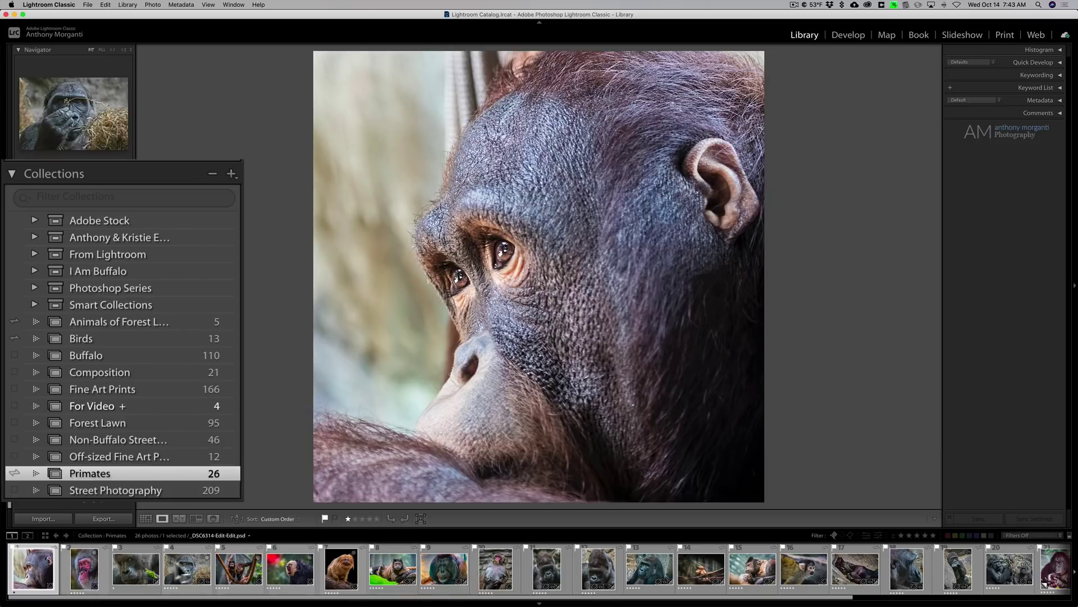
Move the smiling orangutan photo from ninth to eleventh place in the Primates collection and enlarge the filmstrip thumbnails.
left_click(436, 562)
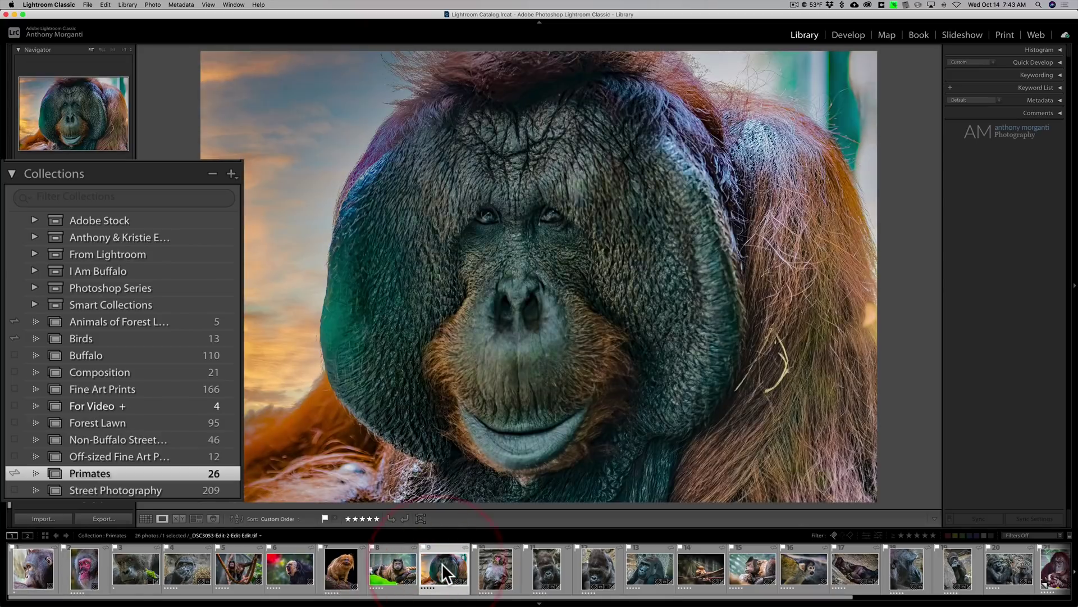
left_click_drag(555, 558, 565, 558)
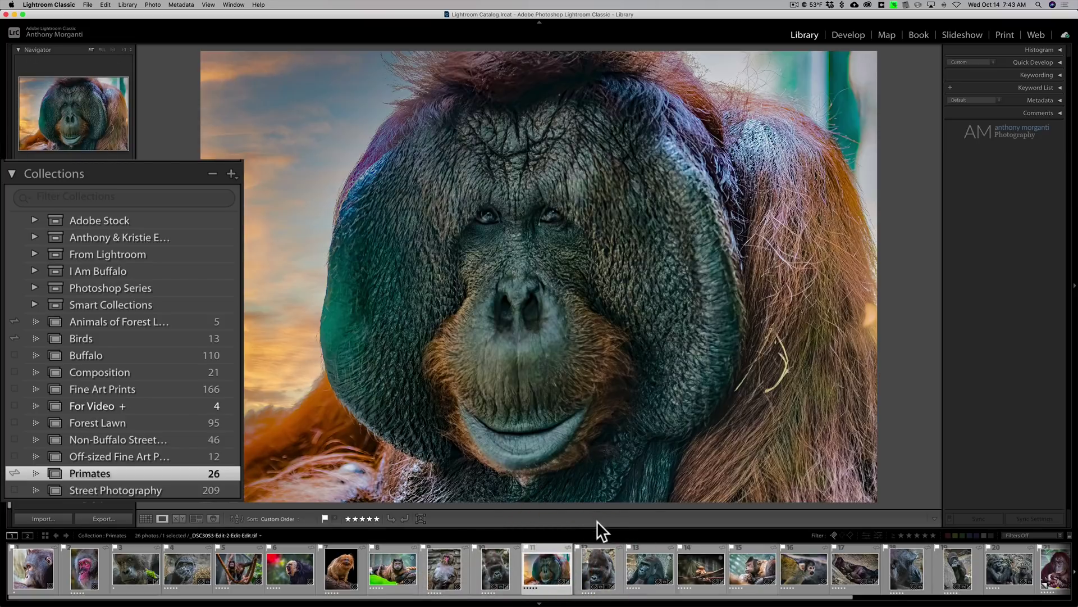
left_click_drag(597, 526, 597, 490)
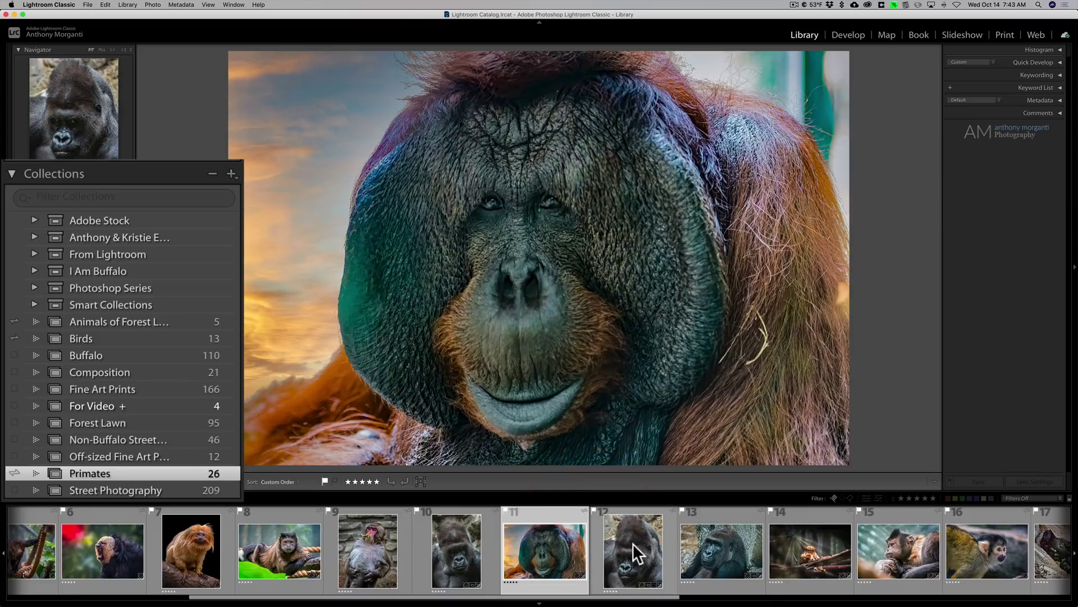
Move the sunlit branch photo to tenth place in the Primates collection, directly after the macaque, and select the first photo.
left_click_drag(462, 545, 349, 556)
left_click_drag(461, 543, 332, 549)
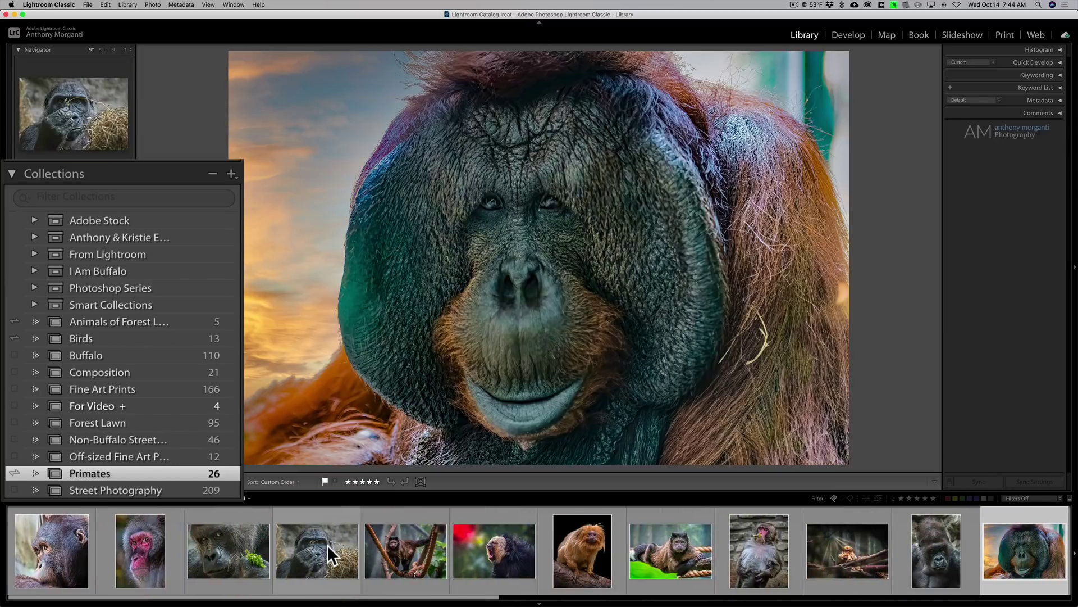
left_click(52, 556)
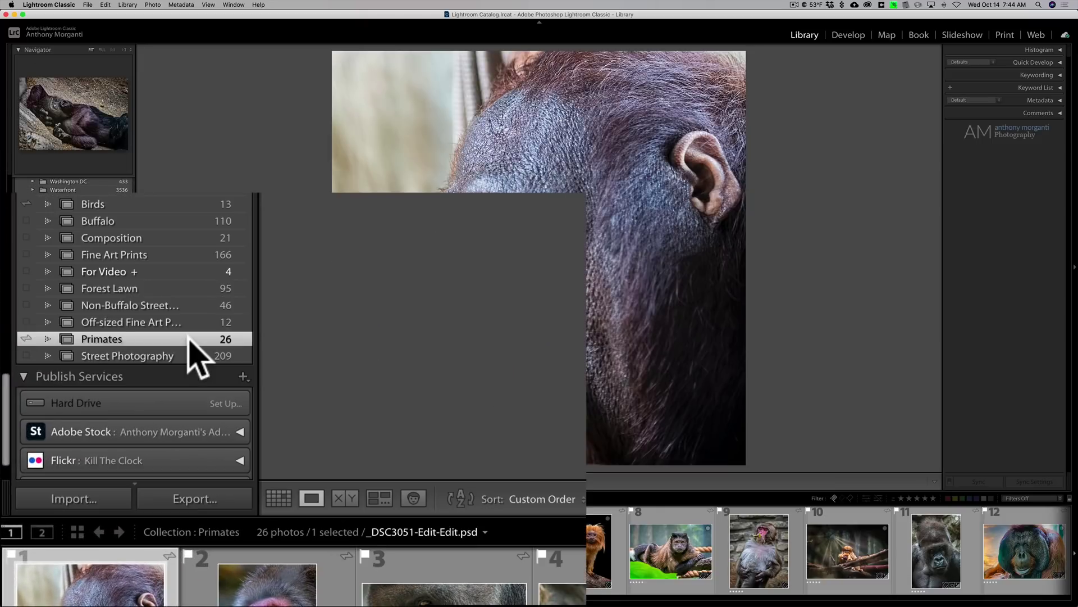
Make the synced Primates collection public with Lightroom Links and check its public link options.
right_click(189, 339)
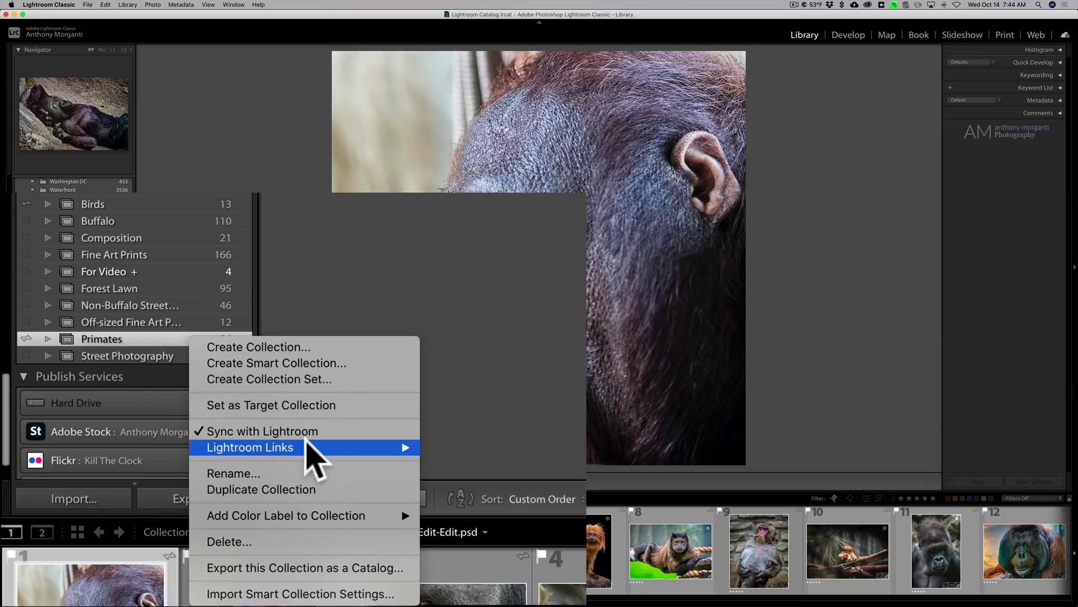
mouse_move(309, 444)
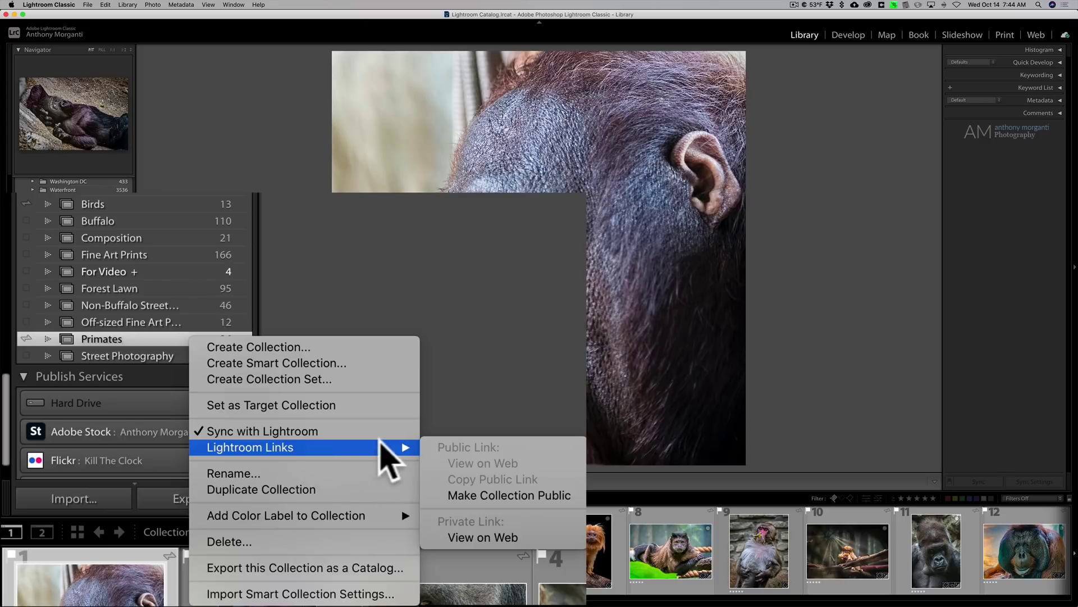
left_click(497, 493)
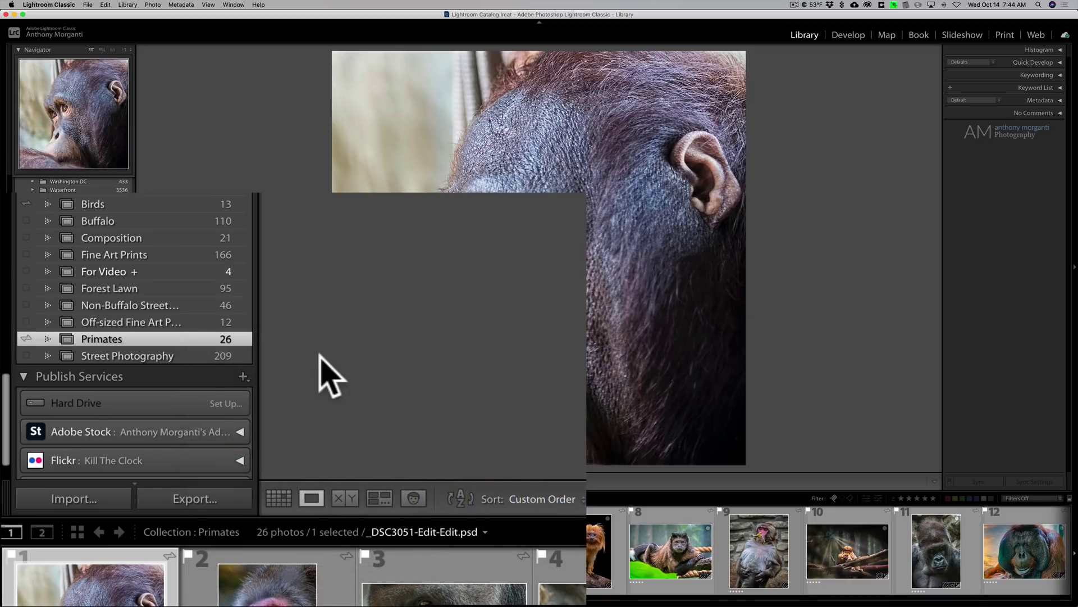
right_click(208, 339)
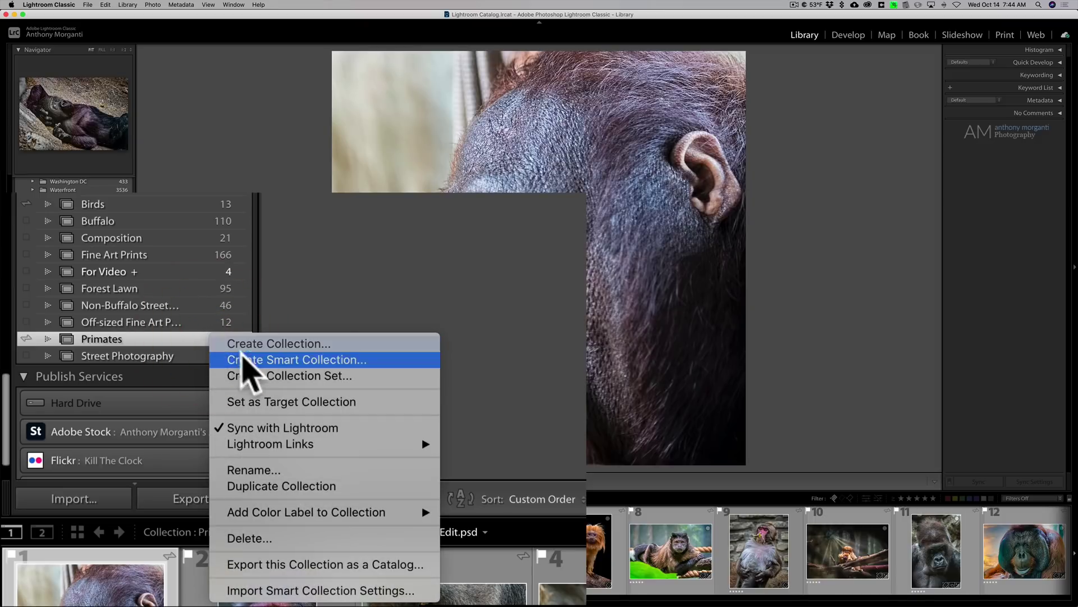
mouse_move(349, 445)
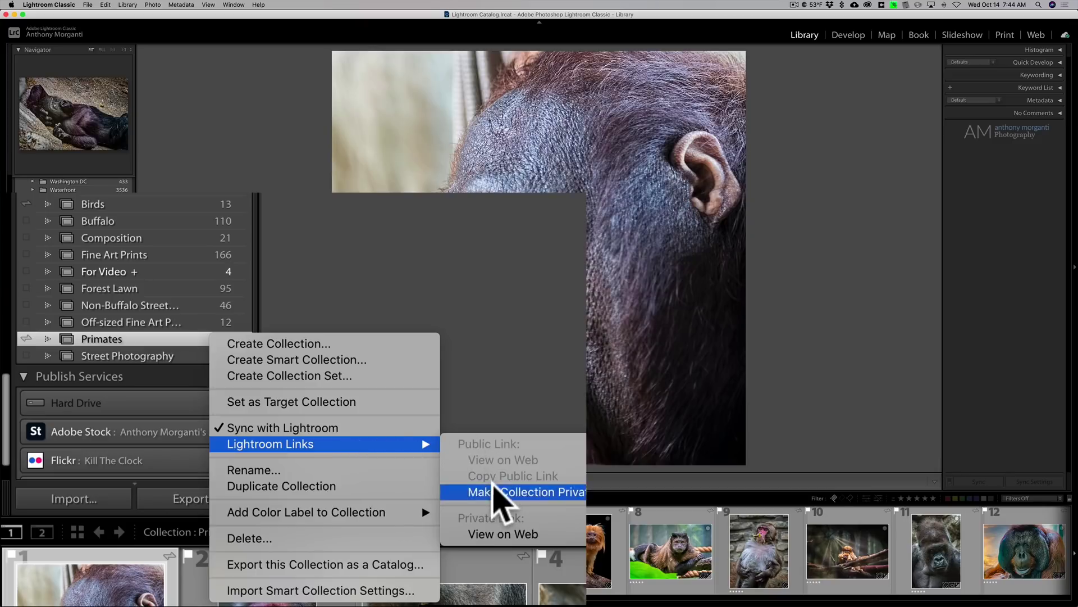
left_click(494, 371)
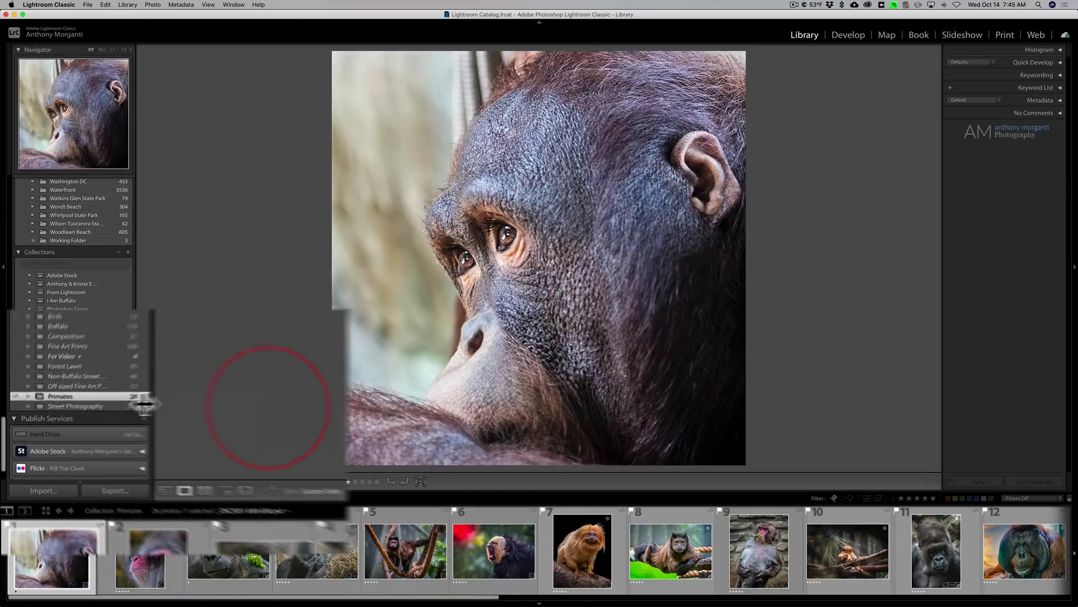
Copy the Primates collection's public link and open it in the Chrome browser.
right_click(107, 399)
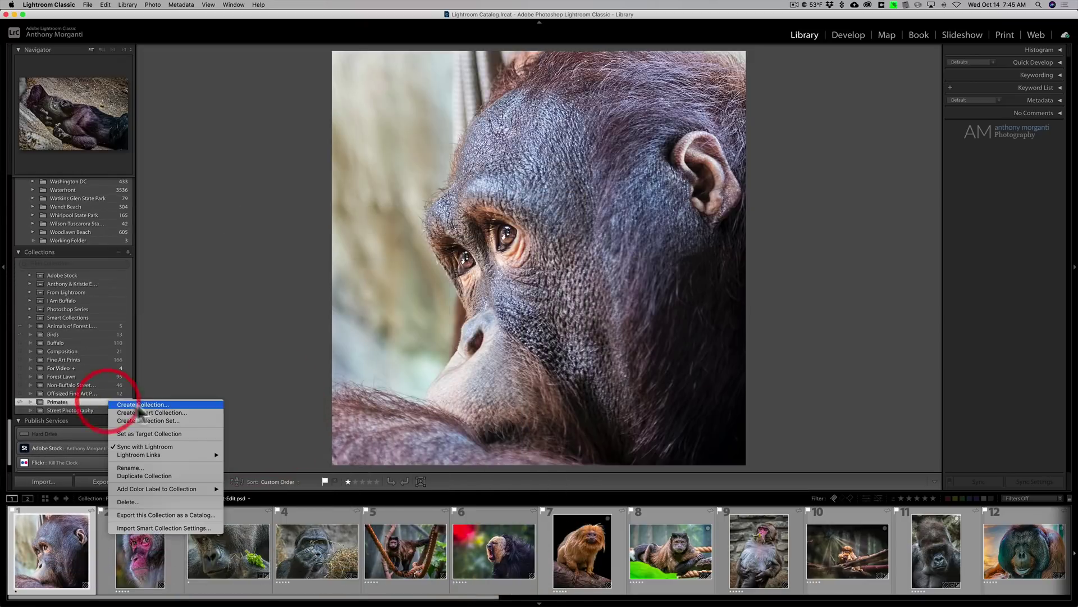
mouse_move(183, 451)
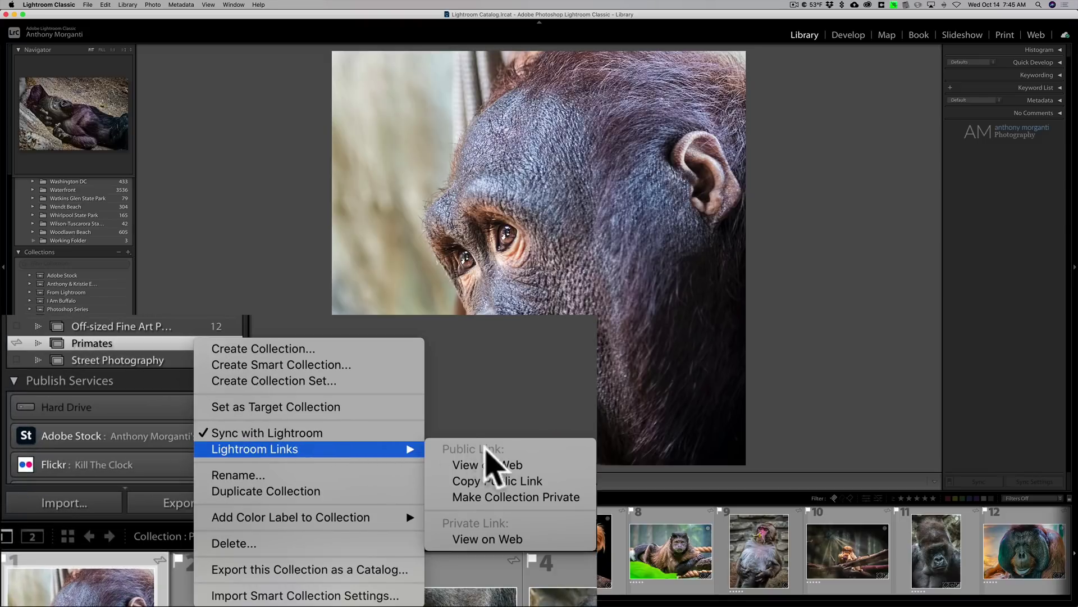
left_click(535, 481)
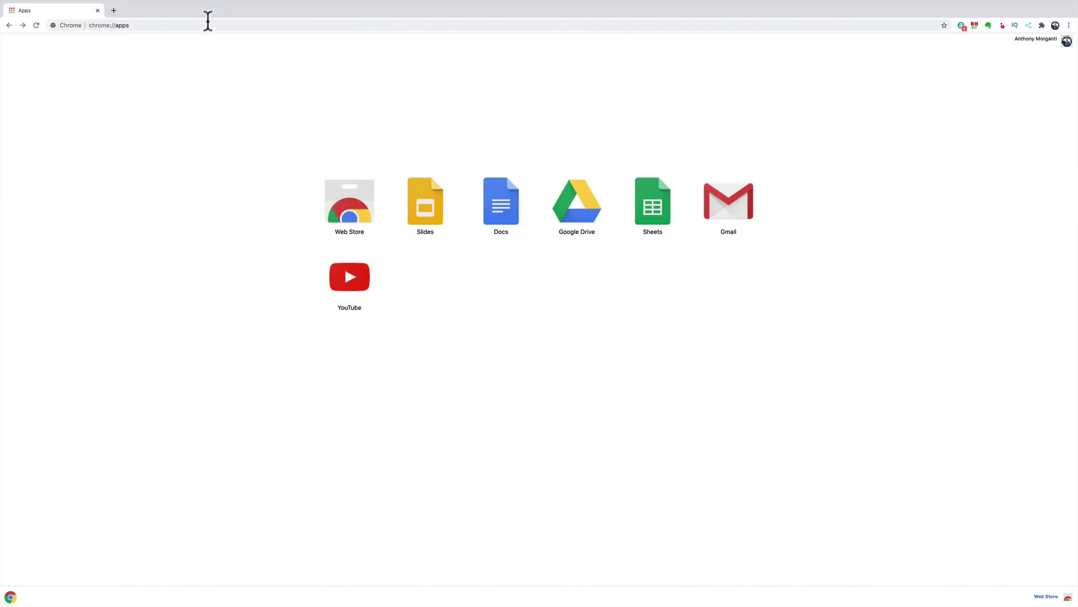
left_click(205, 25)
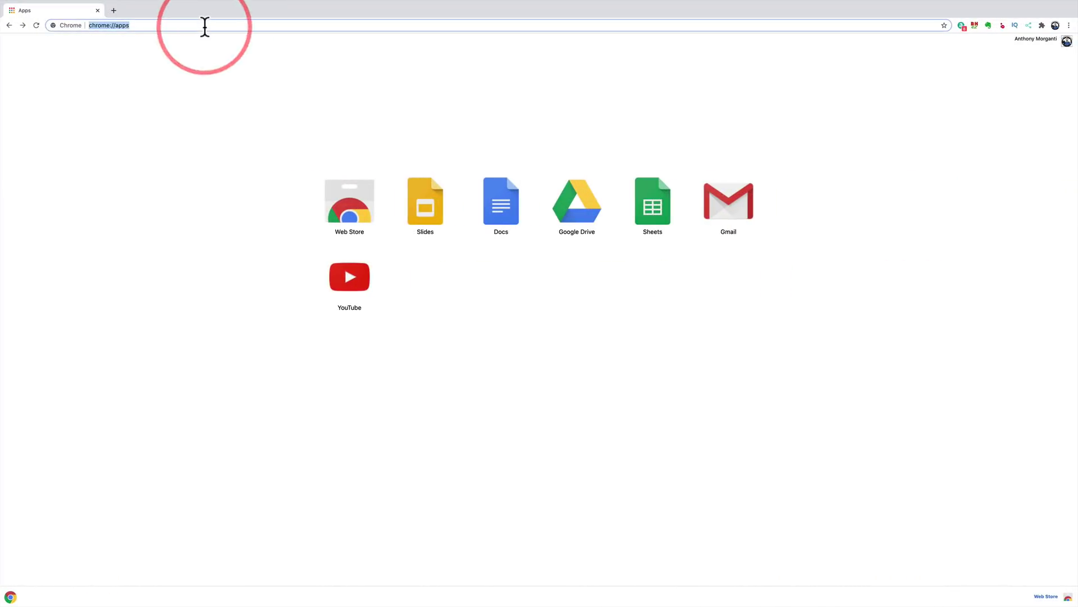
key("super+v")
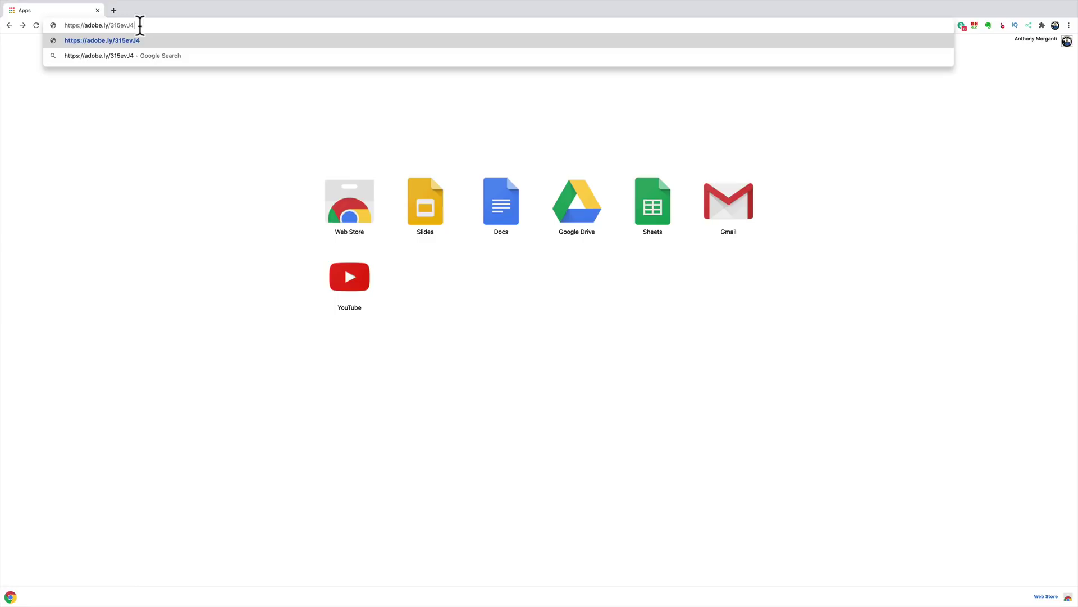
key("Return")
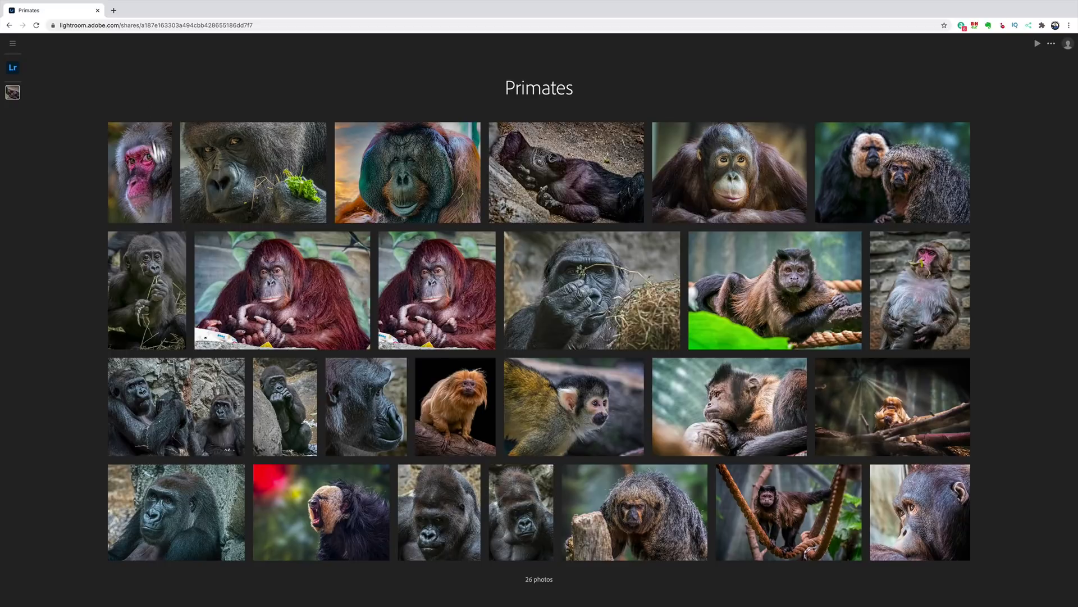
Open the first photo of the shared Primates gallery in the large view and page forward to the fifth.
left_click(149, 180)
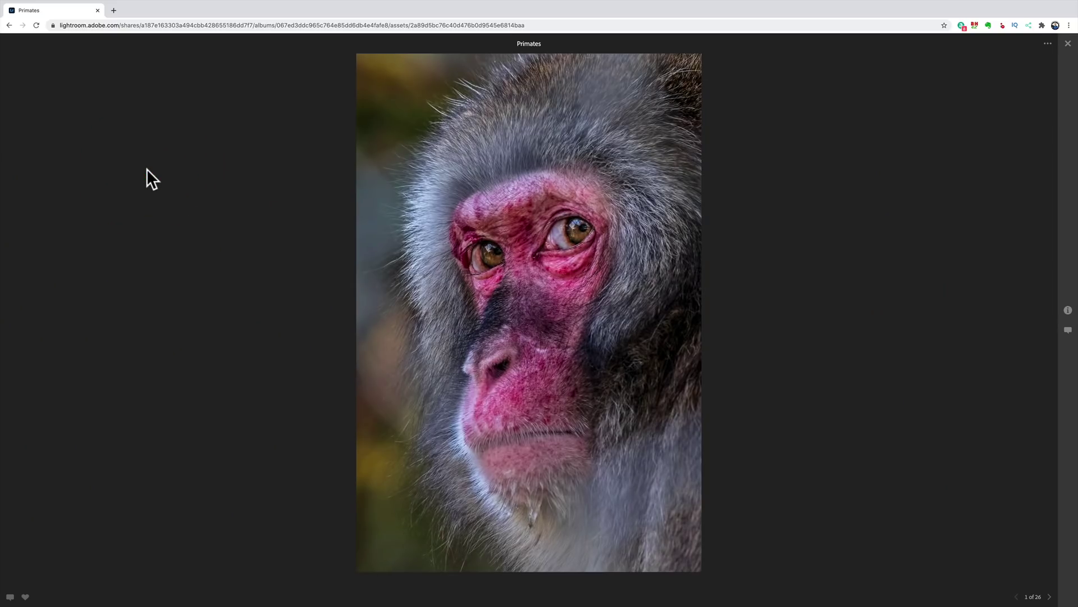
key("Right")
key("Right")
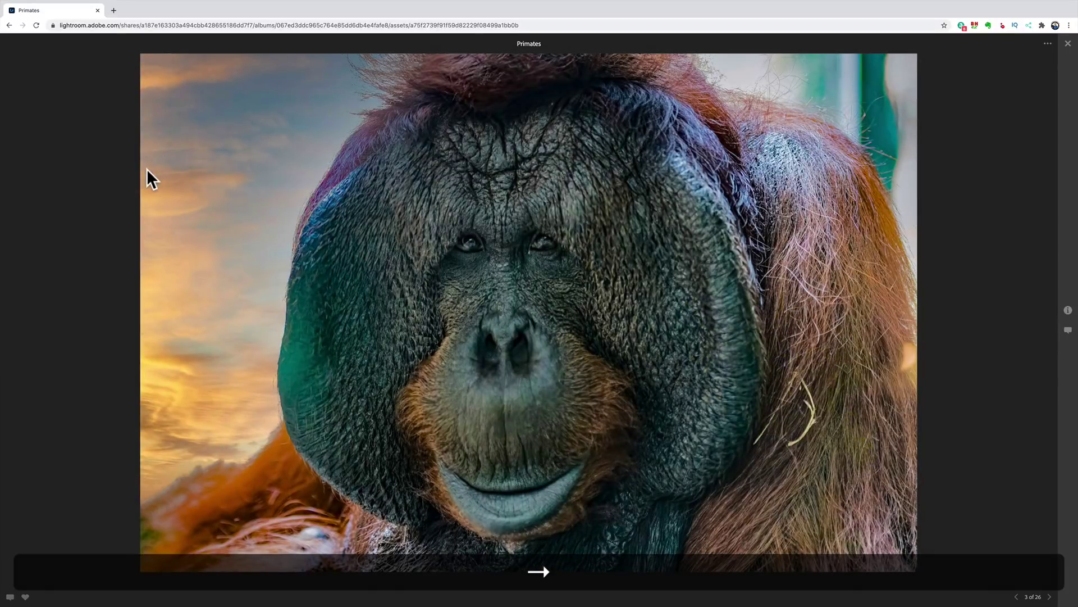
key("Right")
key("Right")
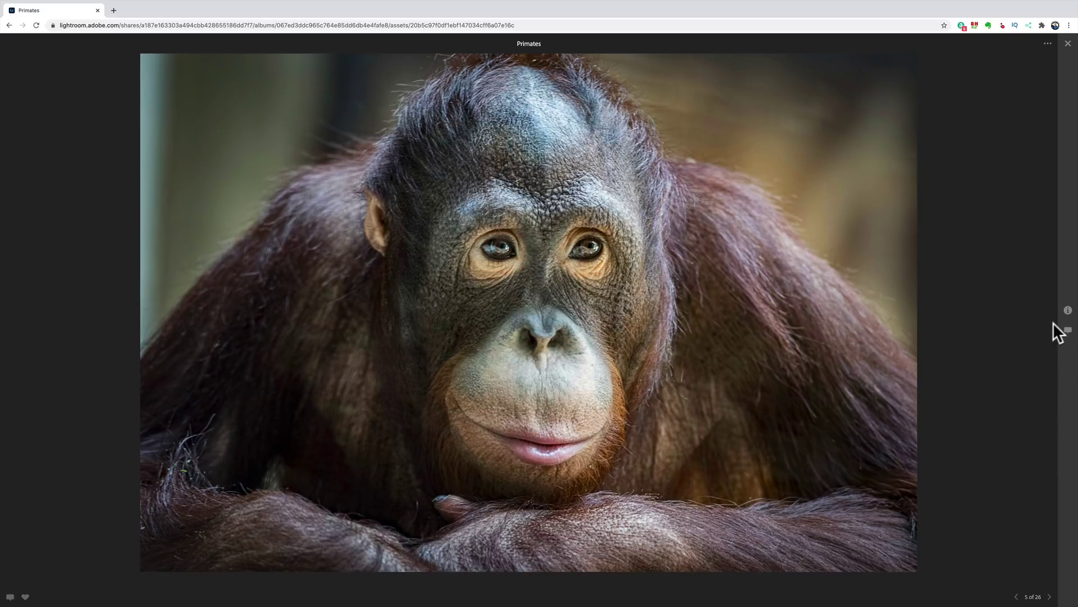
View the orangutan photo's comment activity and file info, and return to the gallery overview.
left_click(1068, 331)
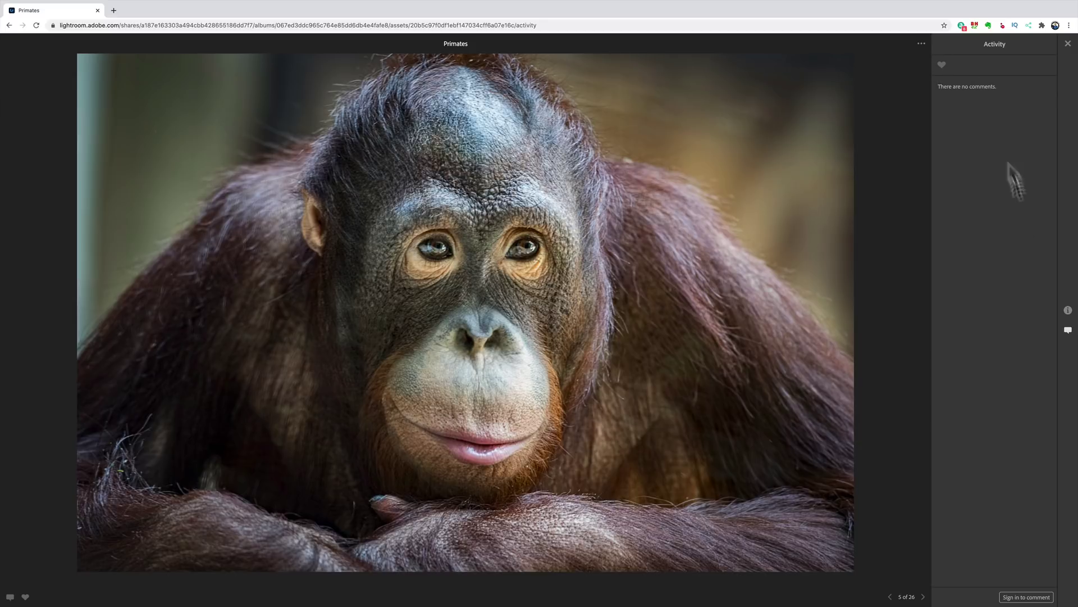
left_click(1068, 312)
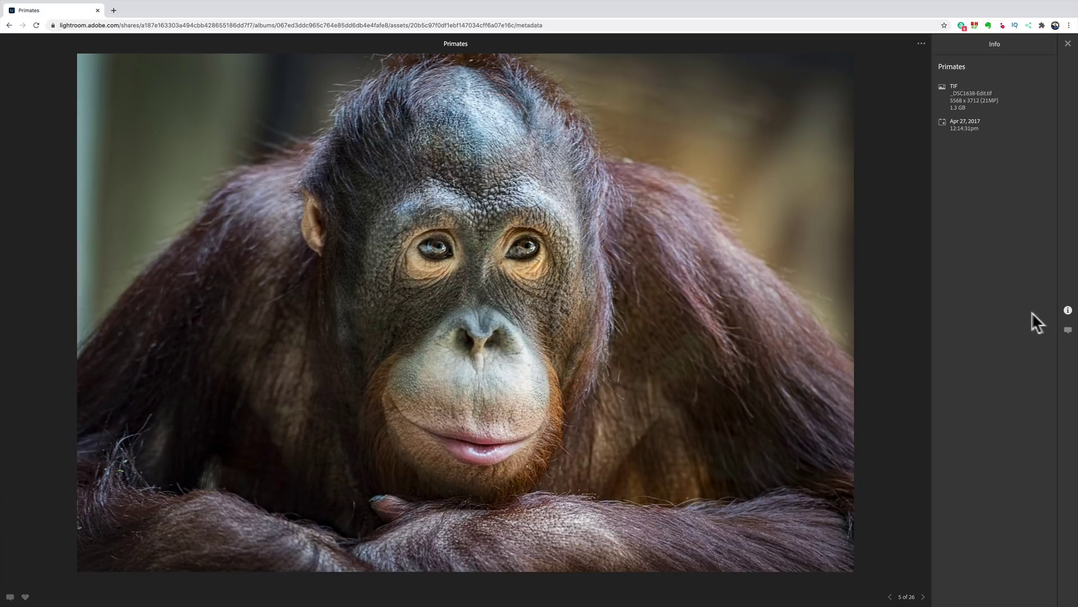
key("Escape")
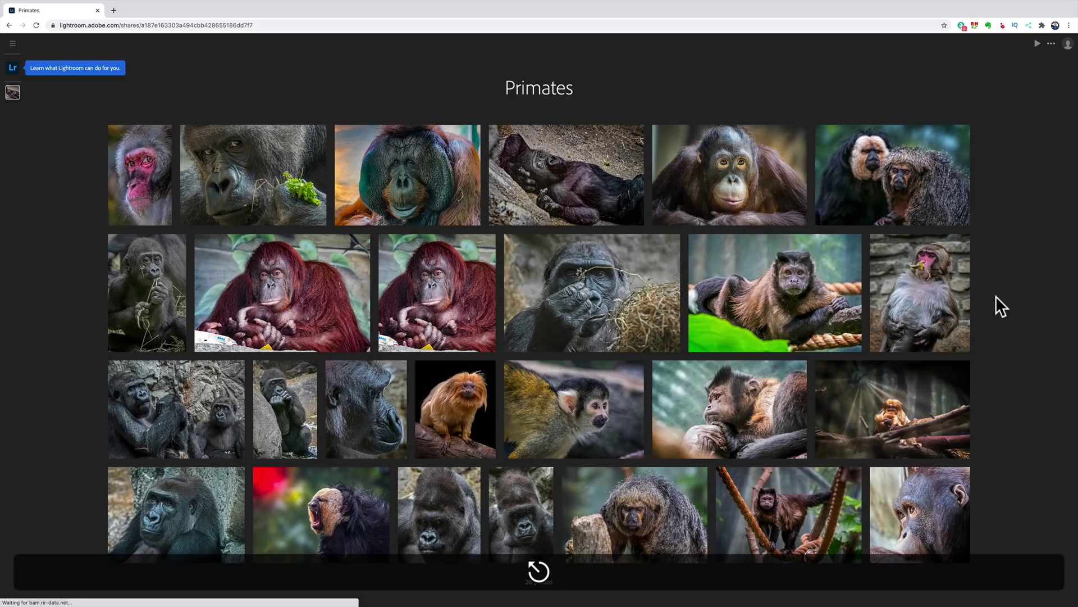
Open the photo of the gorilla holding a twig, view its comment activity and hide the activity details again.
left_click(576, 263)
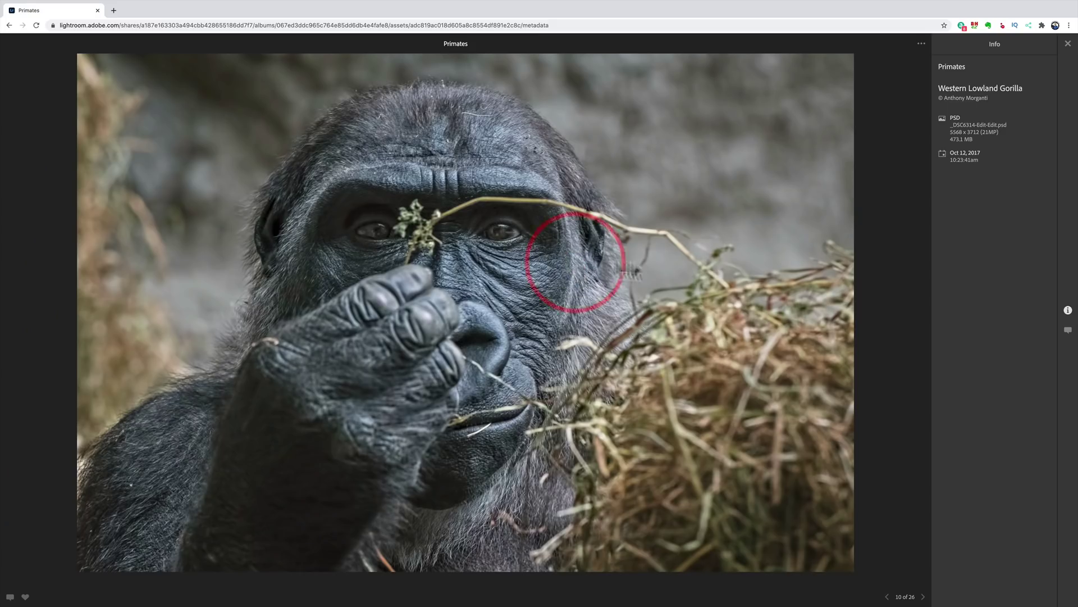
left_click(1068, 333)
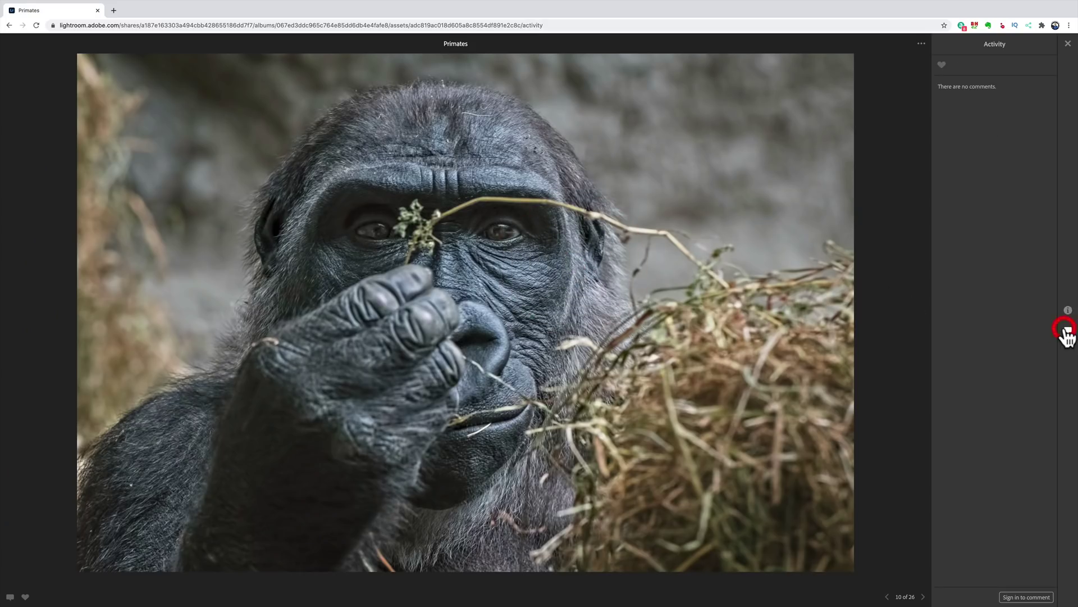
left_click(1068, 334)
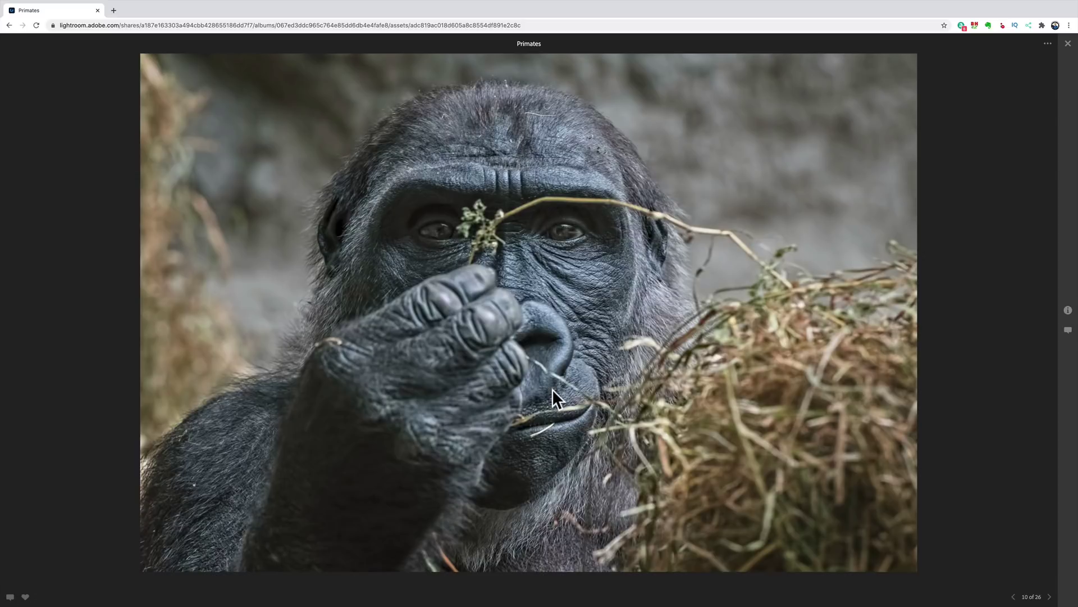
Page forward through the next seven photos of the shared Primates gallery.
key("Right")
key("Right")
key("Right")
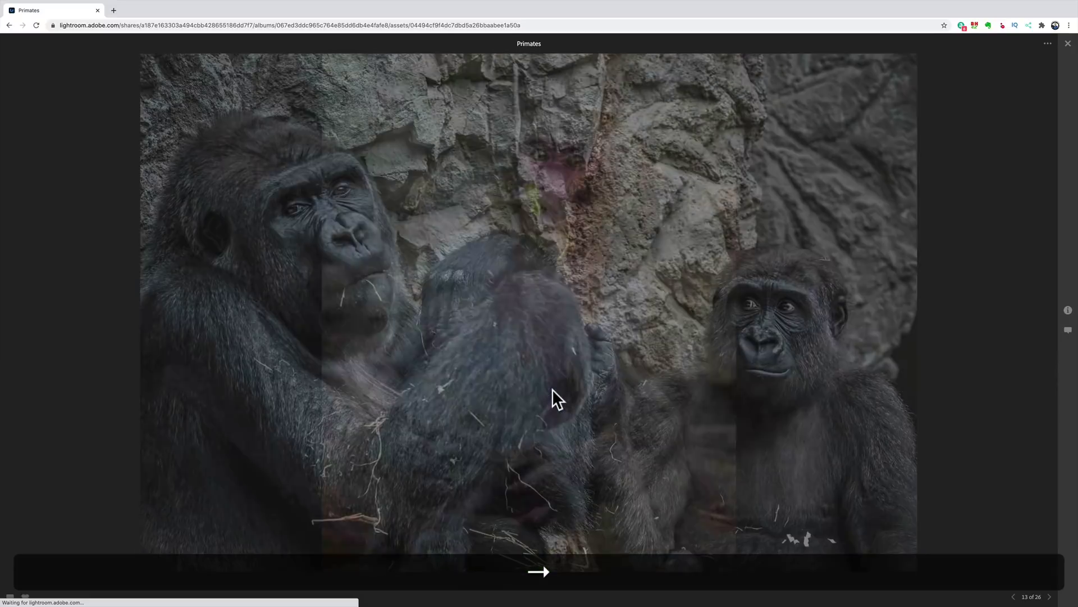
key("Right")
key("Right")
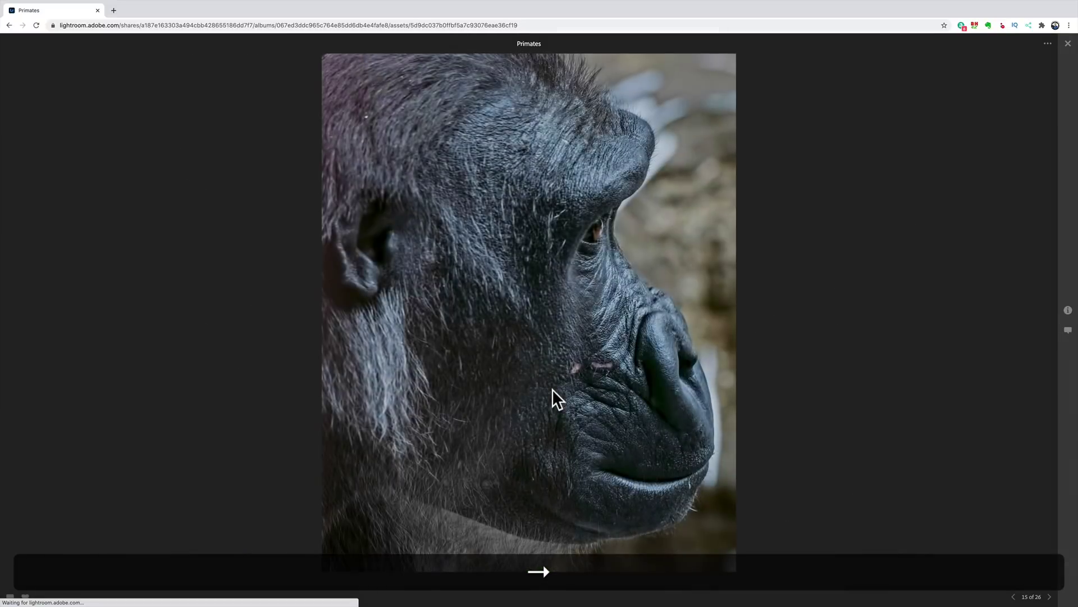
key("Right")
key("Right")
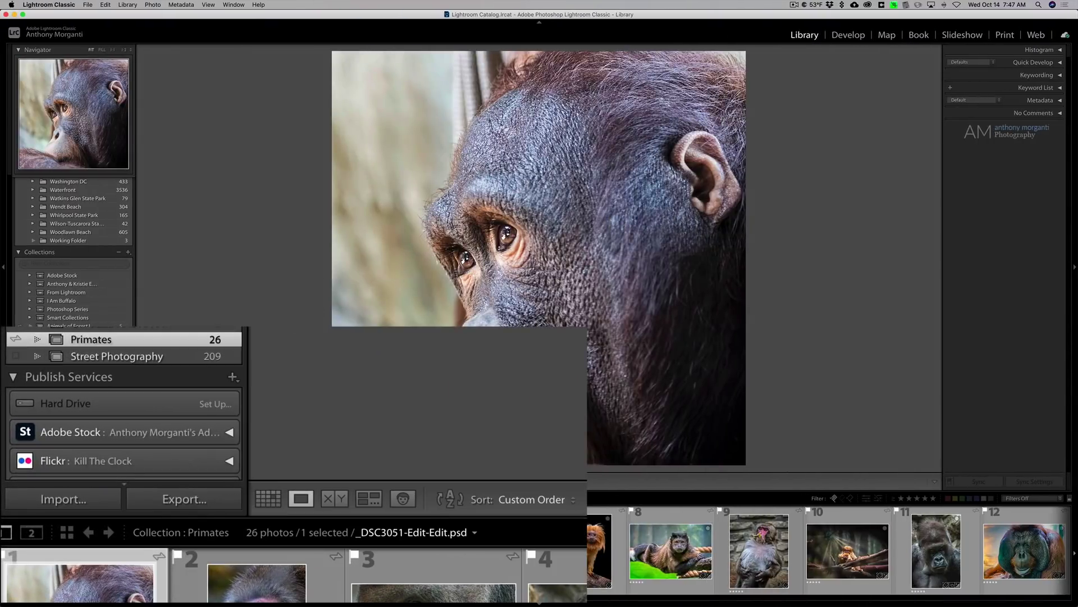
Switch back to Lightroom Classic and make the Primates collection private again.
right_click(187, 337)
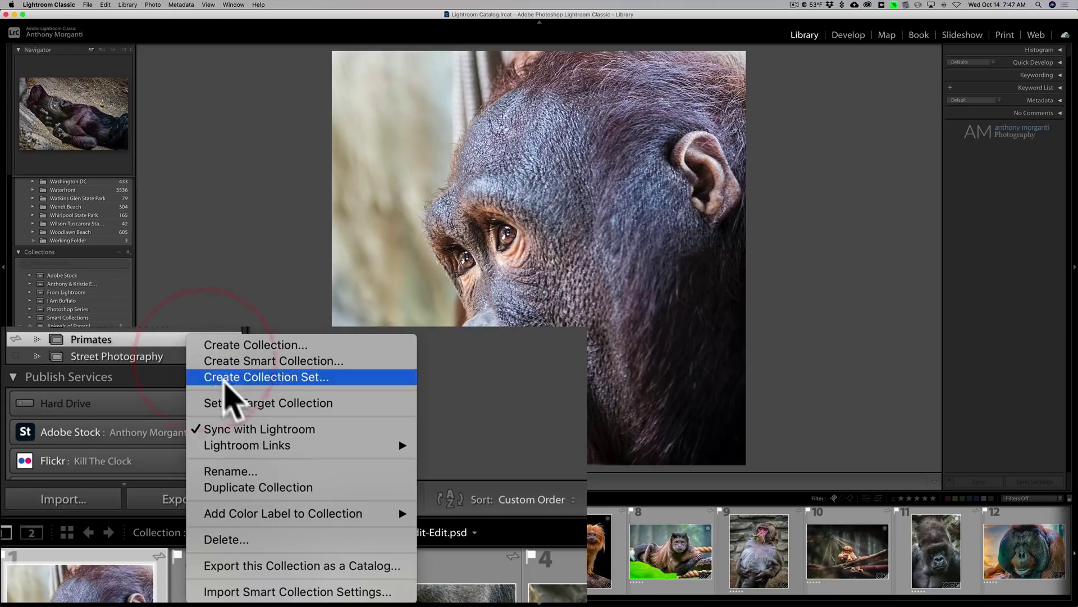
mouse_move(281, 447)
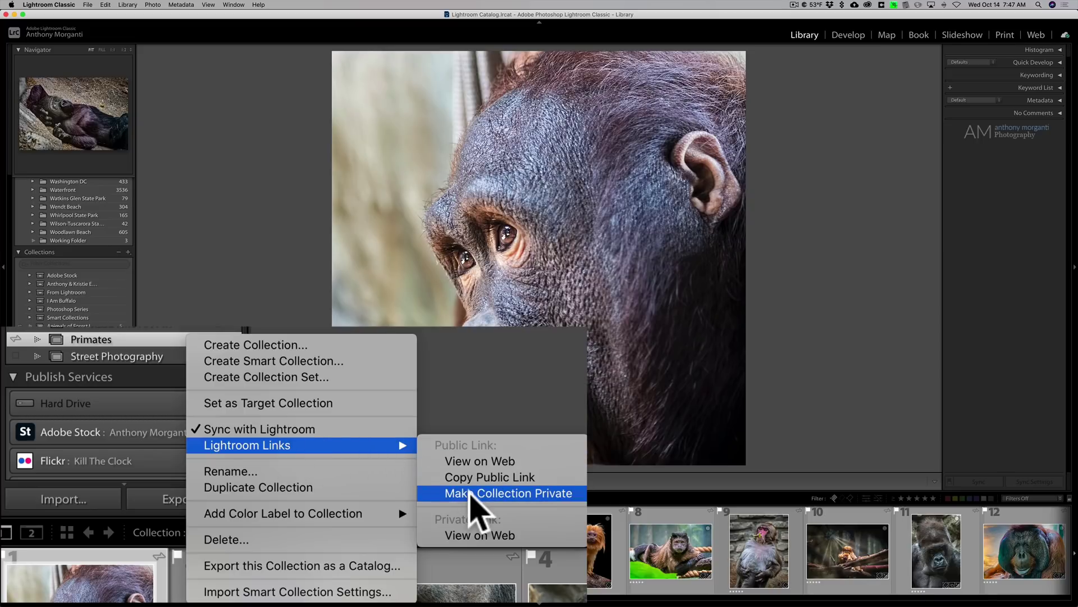
left_click(510, 493)
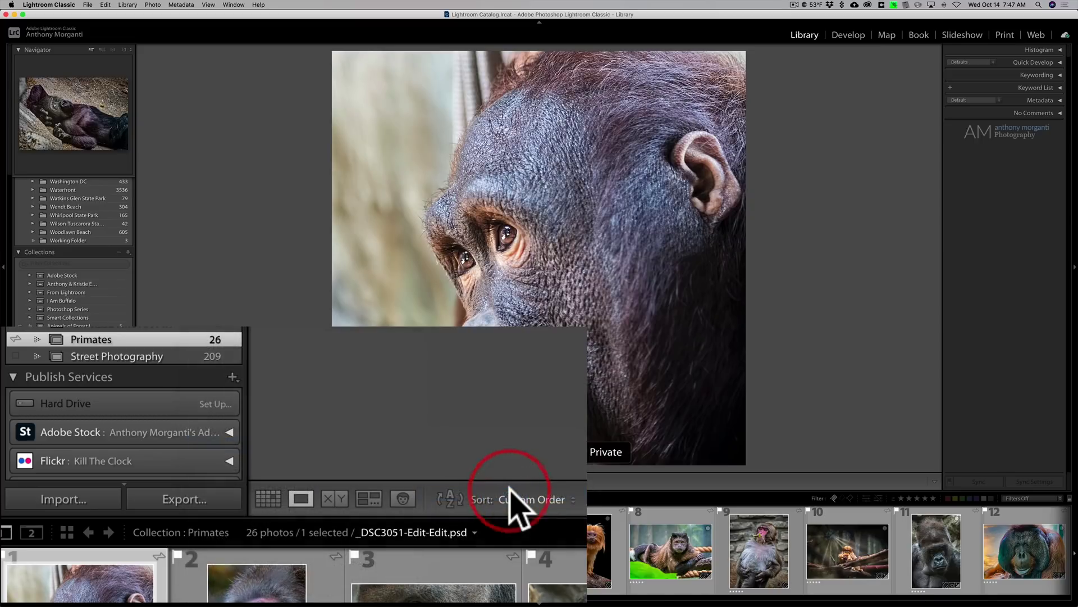
Examine the Lightroom Links options of the private Primates collection, including the private web view, without choosing one.
right_click(206, 337)
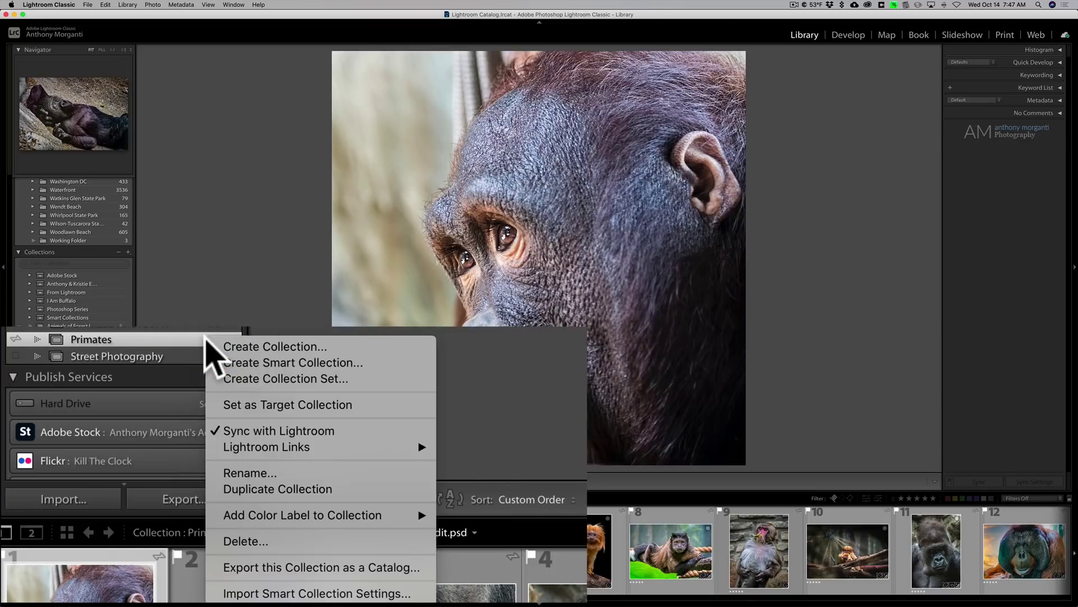
mouse_move(349, 447)
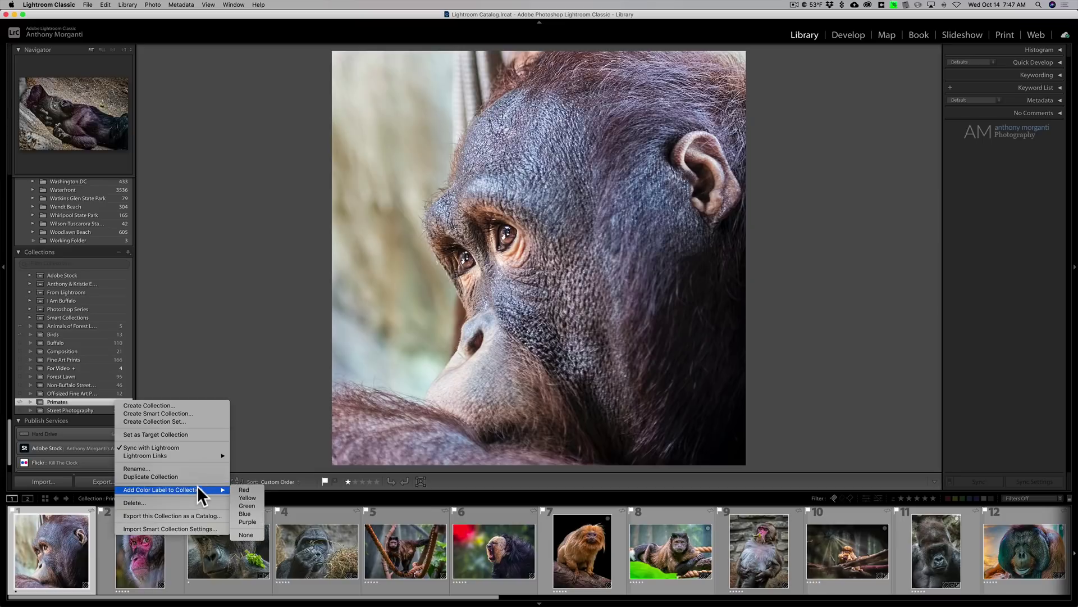
mouse_move(195, 454)
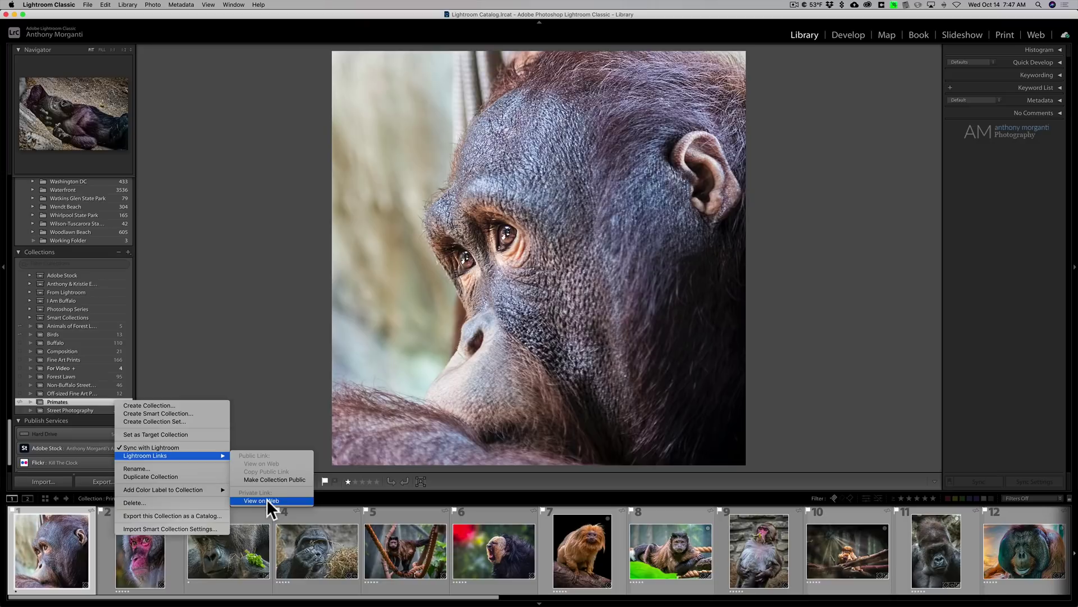
left_click(268, 396)
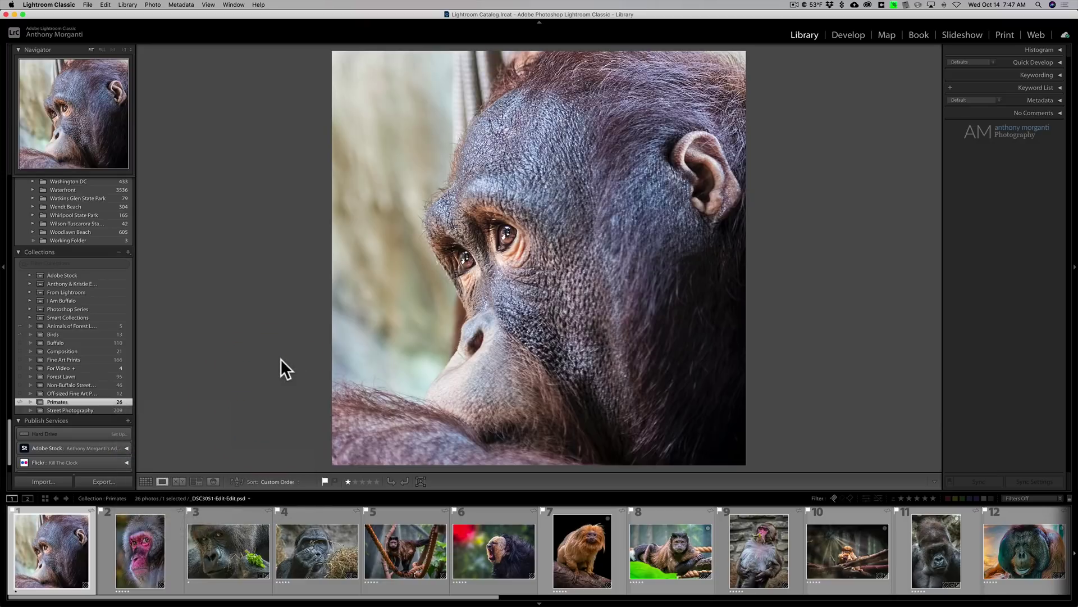